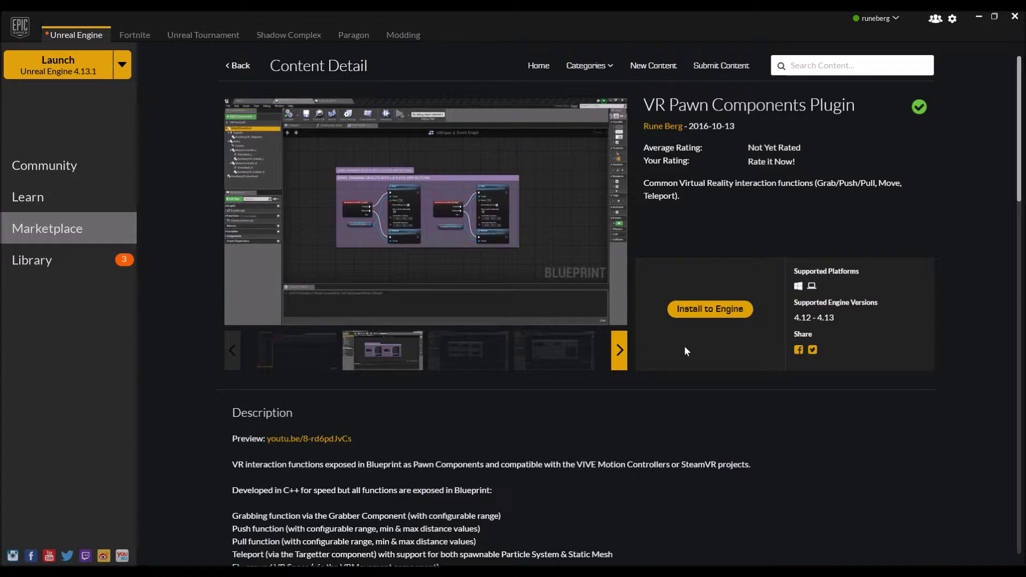
# Switch to the RunebergVRPlugin GitHub repository page in the browser.
pyautogui.hotkey('alt', 'Tab')
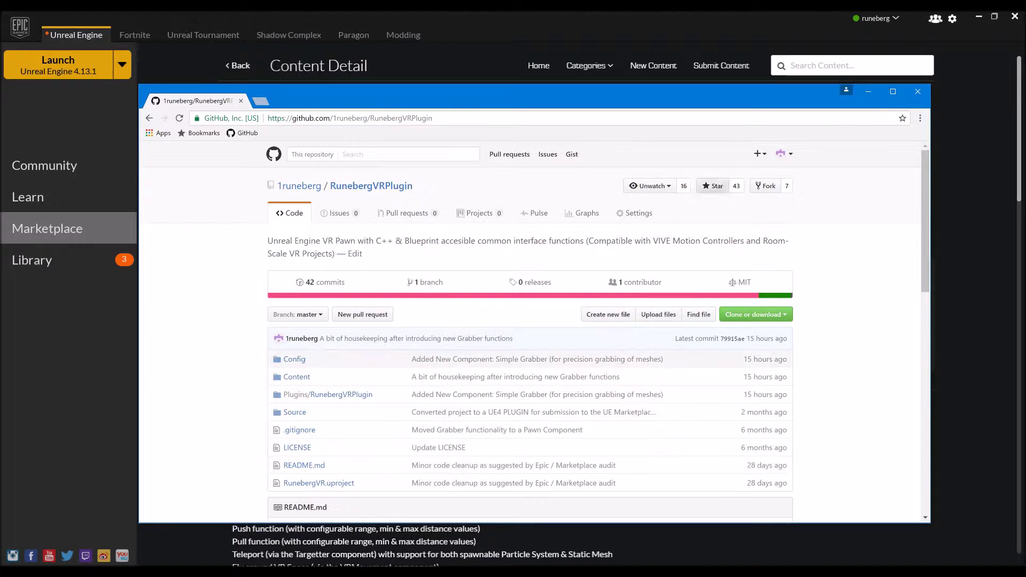
# Close the GitHub repository window and bring the CleanVRProject and RunebergVR folder windows forward.
pyautogui.click(861, 91)
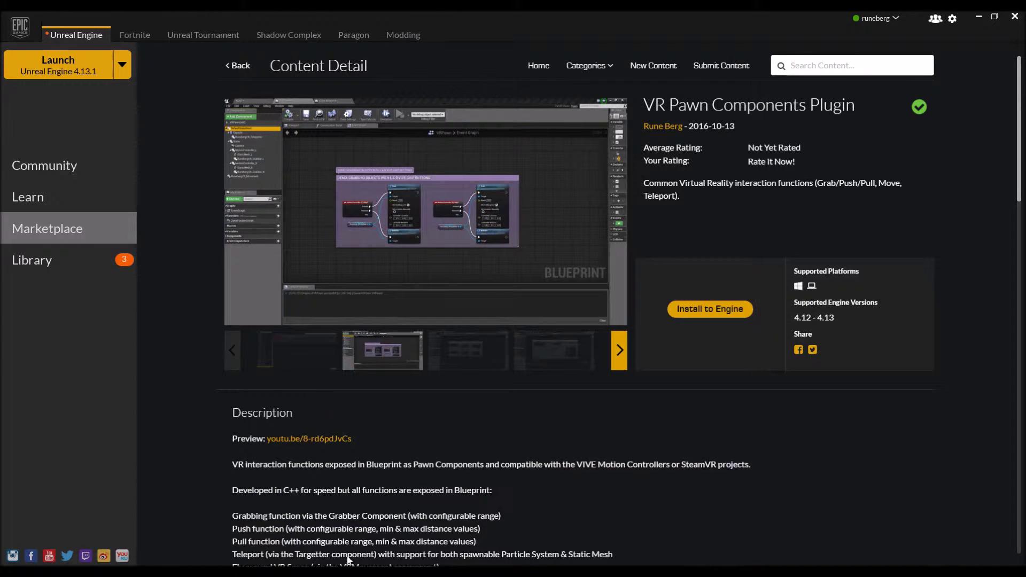
pyautogui.moveTo(275, 567)
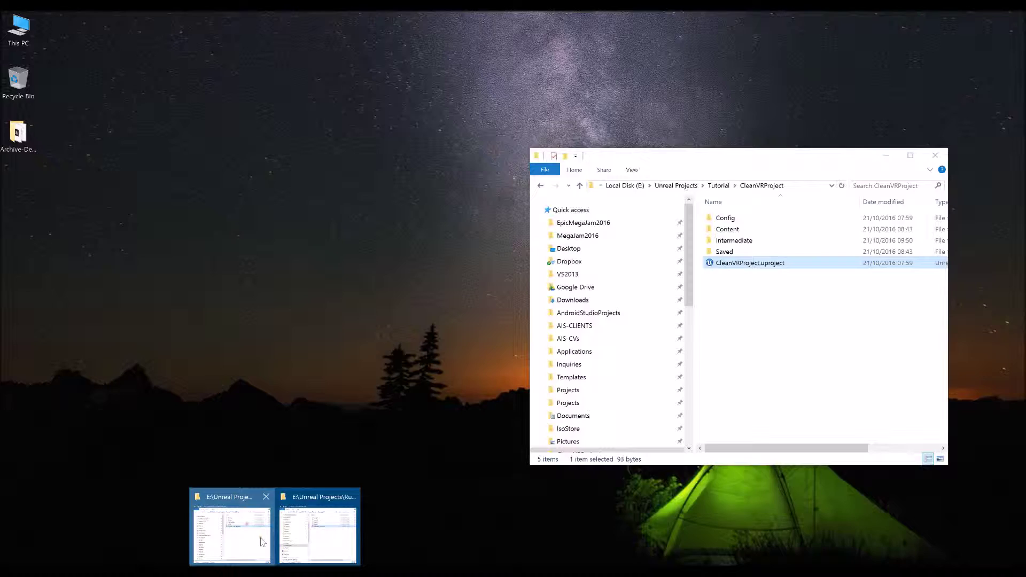
pyautogui.click(235, 529)
pyautogui.moveTo(276, 566)
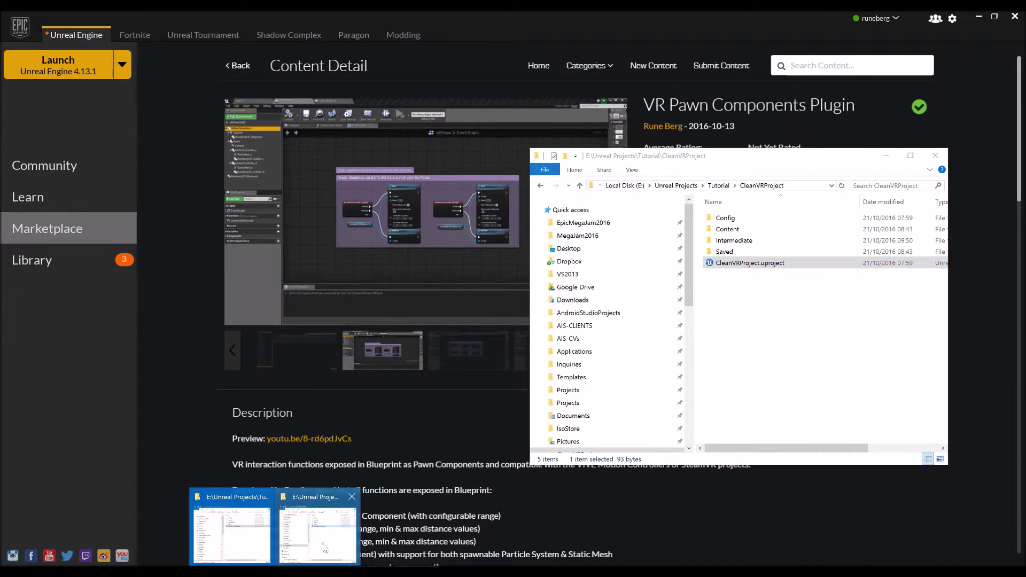
pyautogui.click(323, 545)
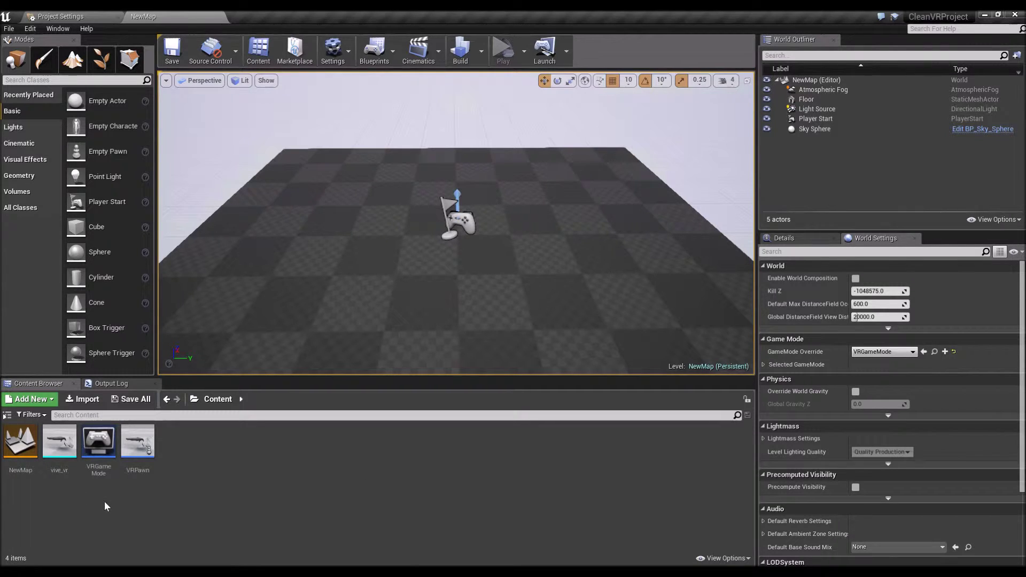
# Open the Content Browser's Add New menu for creating assets.
pyautogui.click(26, 402)
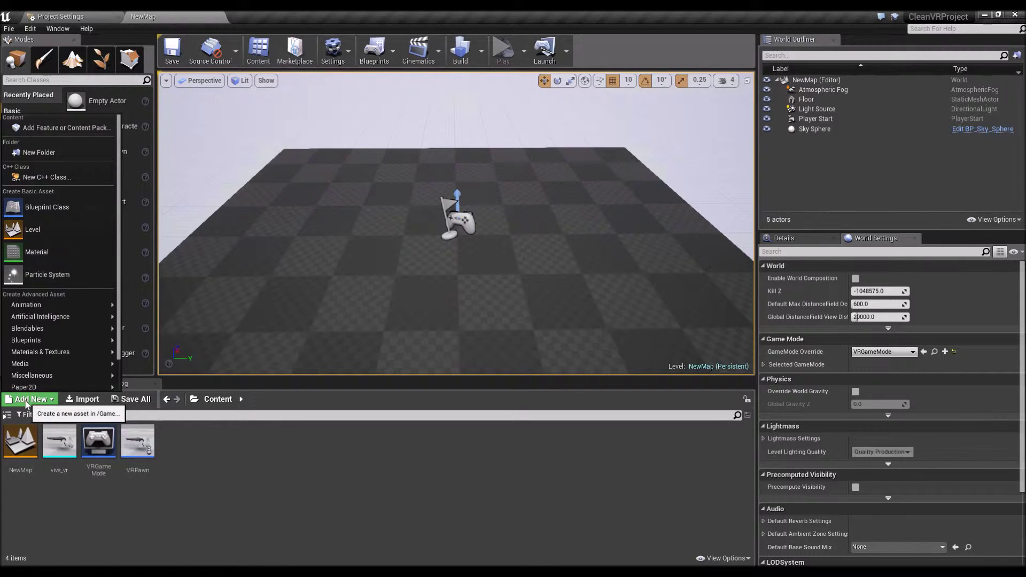
# Create a new C++ class with parent Actor, named MyActorCPP.
pyautogui.click(40, 178)
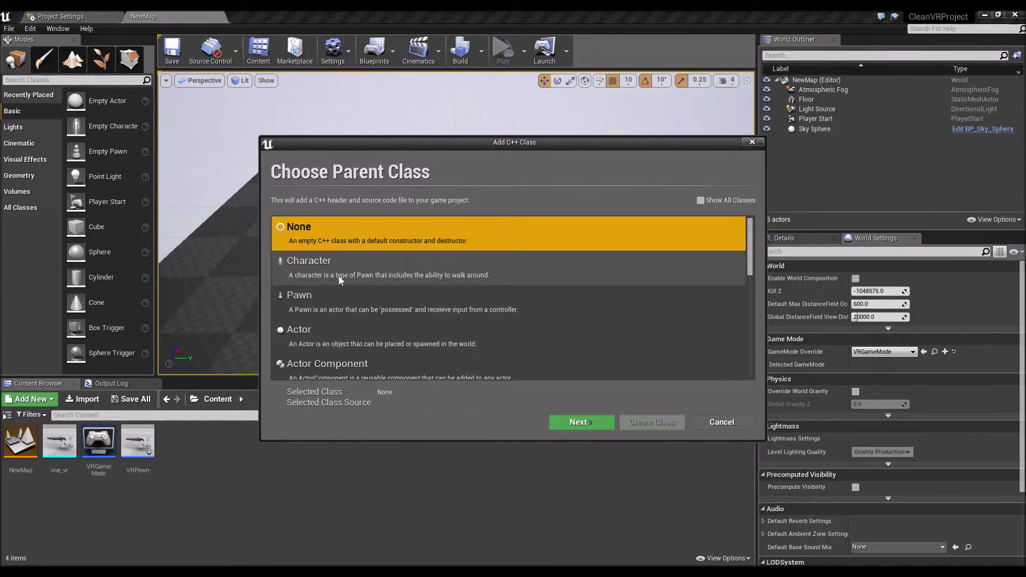
pyautogui.click(341, 335)
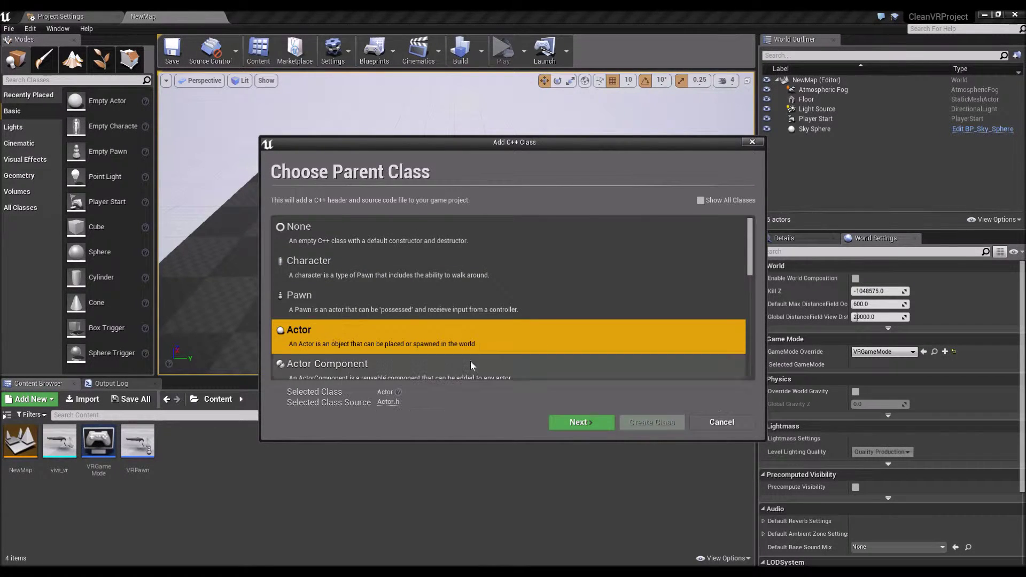
pyautogui.scroll(-3, 376, 351)
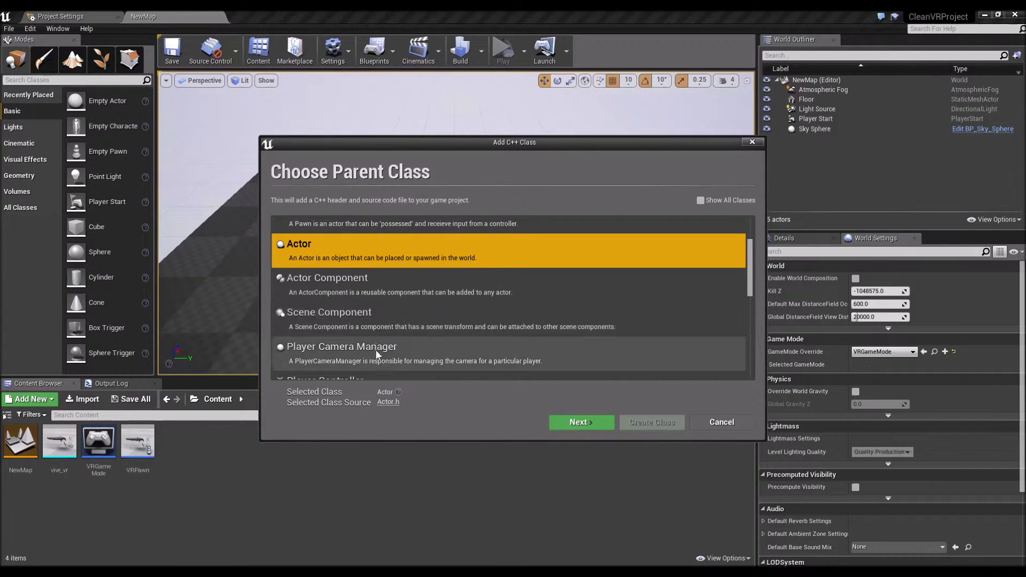
pyautogui.scroll(3, 377, 351)
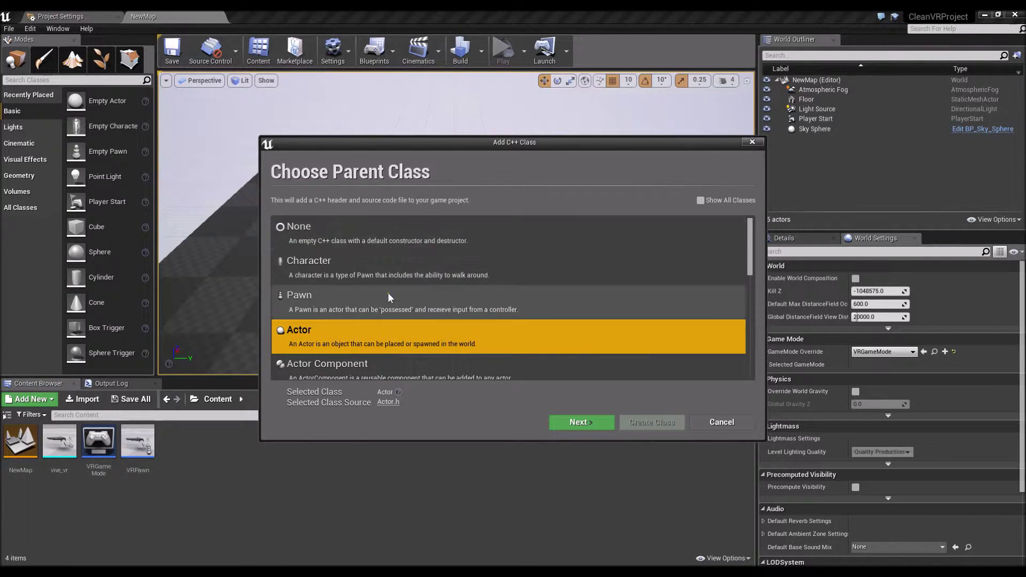
pyautogui.scroll(-2, 386, 351)
pyautogui.scroll(2, 391, 353)
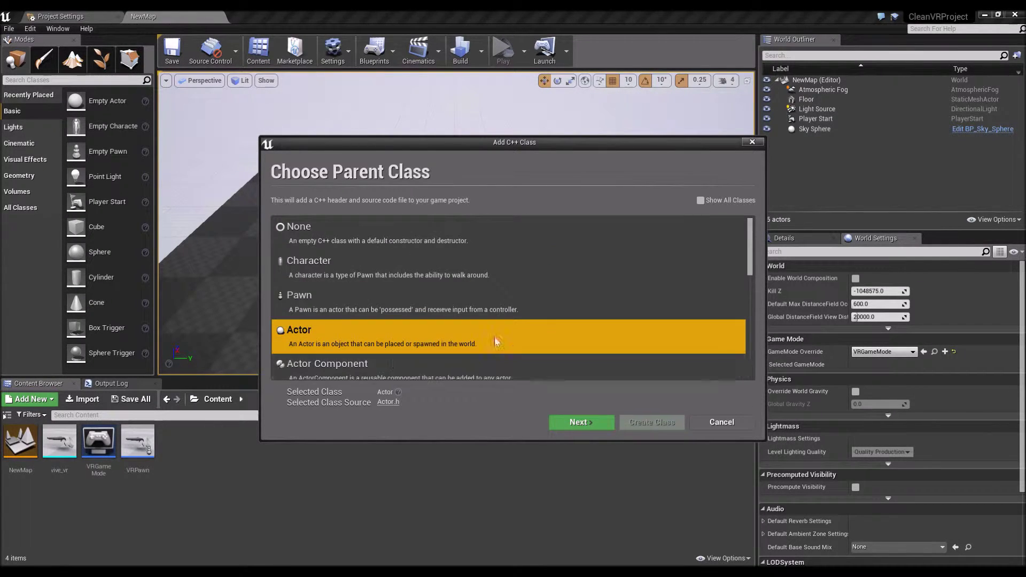
pyautogui.click(576, 422)
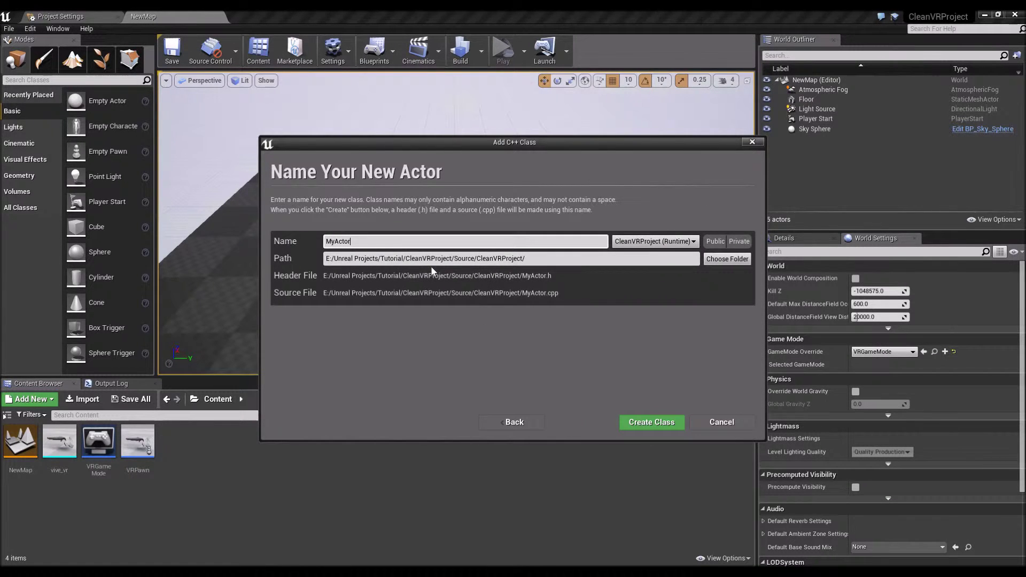
pyautogui.write('CPP')
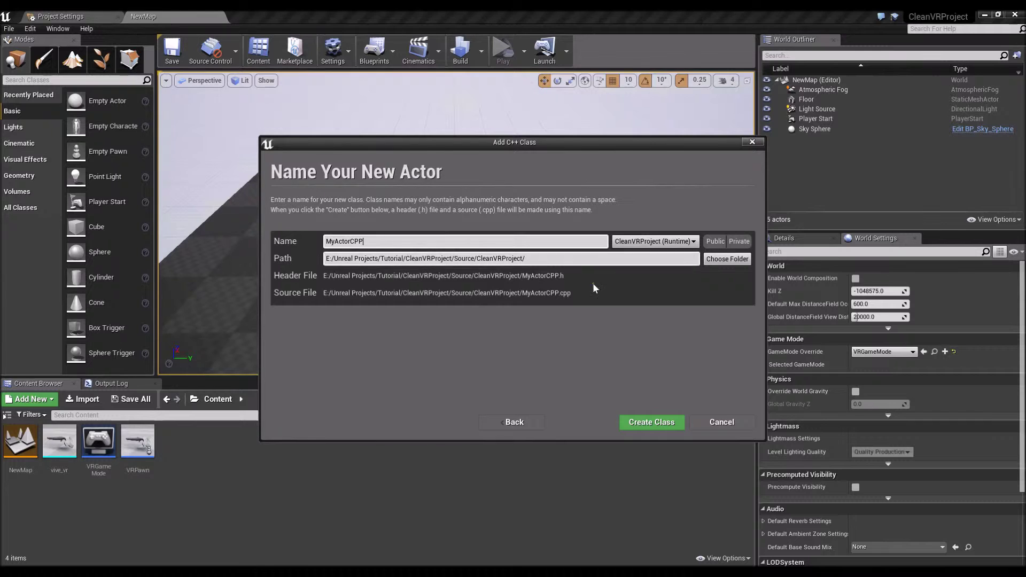
pyautogui.click(639, 422)
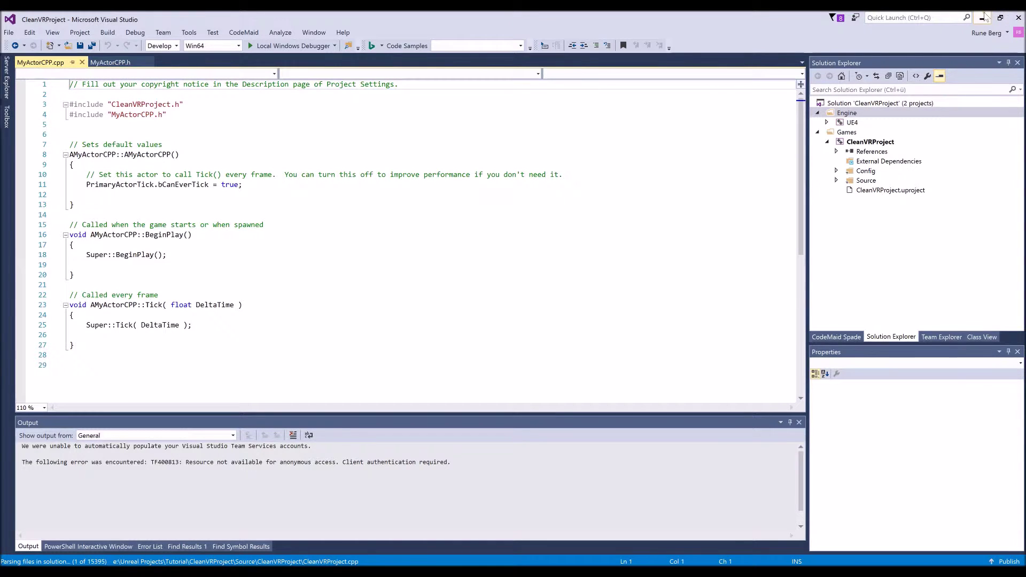
# Close Visual Studio, saving the changes to the CleanVRProject solution.
pyautogui.click(1018, 18)
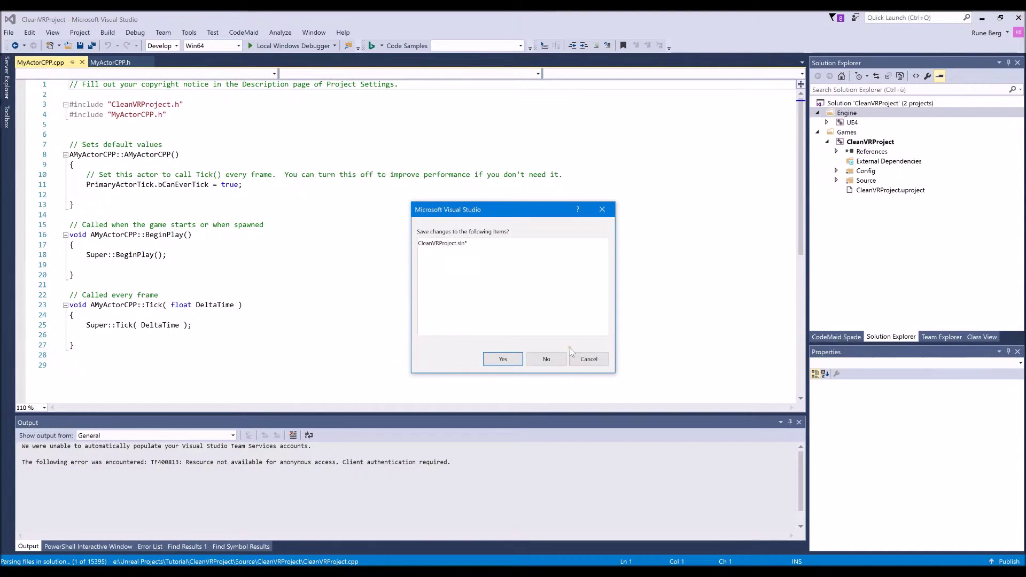
pyautogui.click(495, 359)
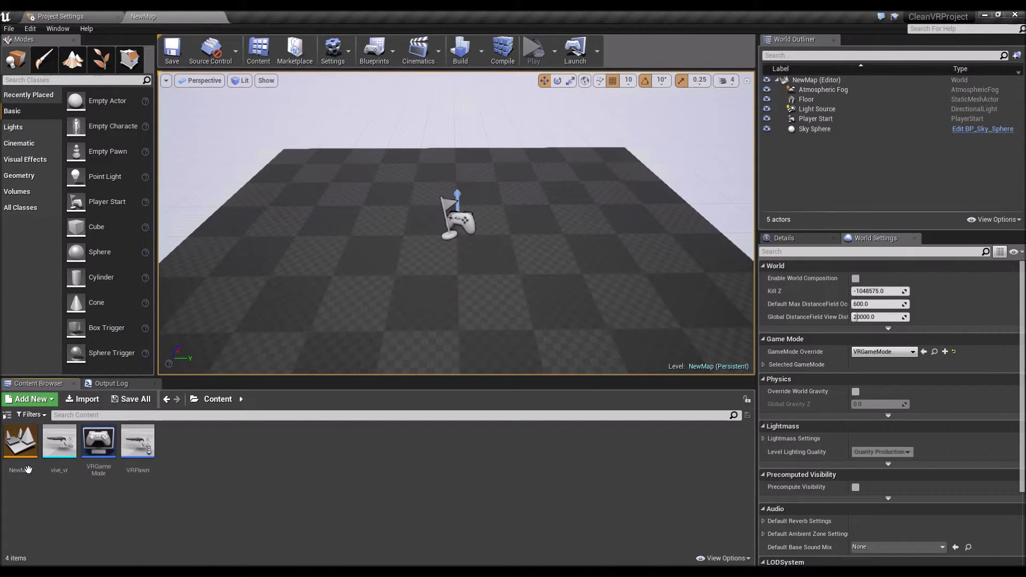
# Expand C++ Classes › CleanVRProject to confirm MyActorCPP exists, then close the Unreal editor.
pyautogui.click(7, 416)
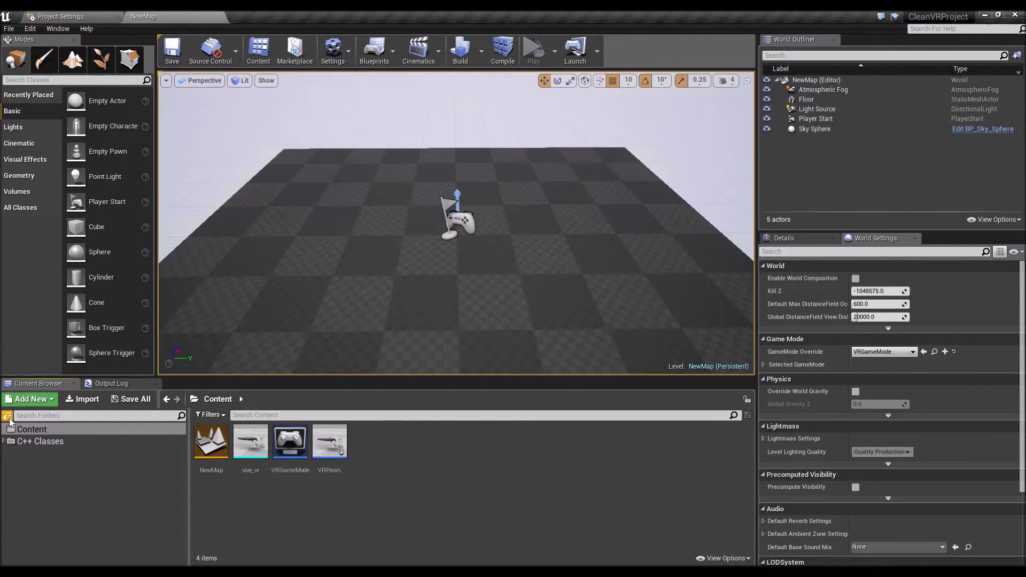
pyautogui.click(38, 442)
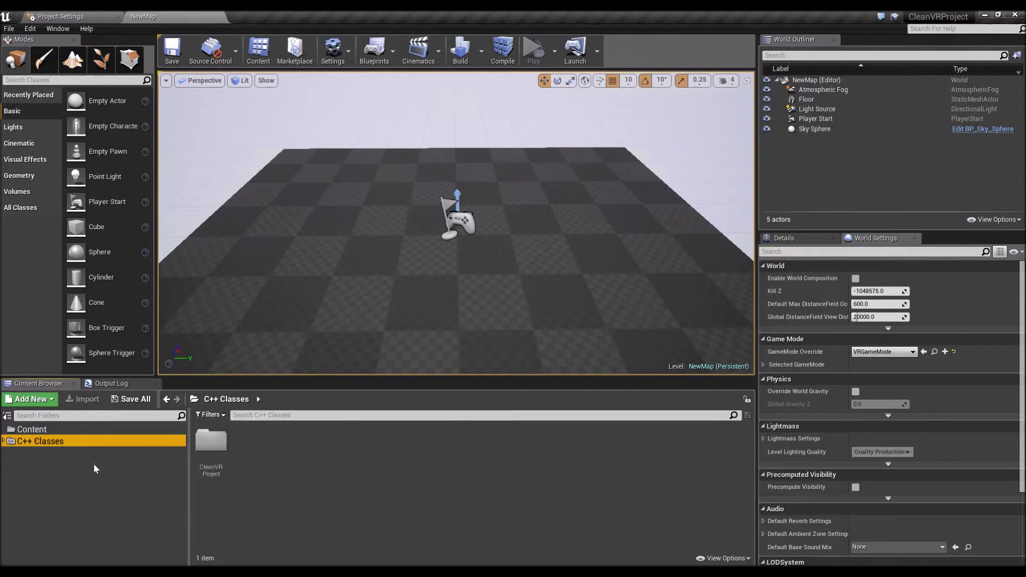
pyautogui.click(4, 442)
pyautogui.click(19, 450)
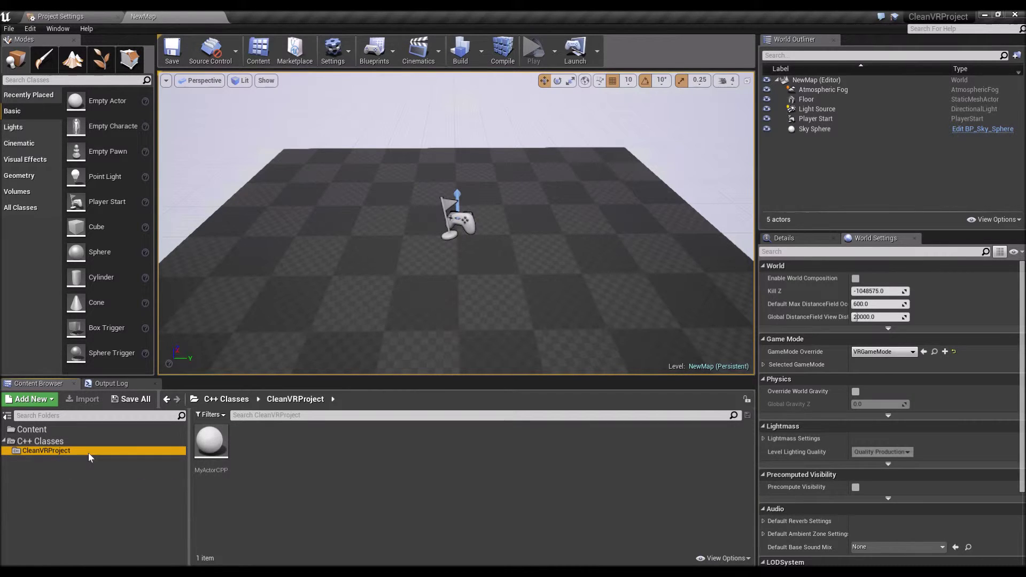
pyautogui.click(375, 133)
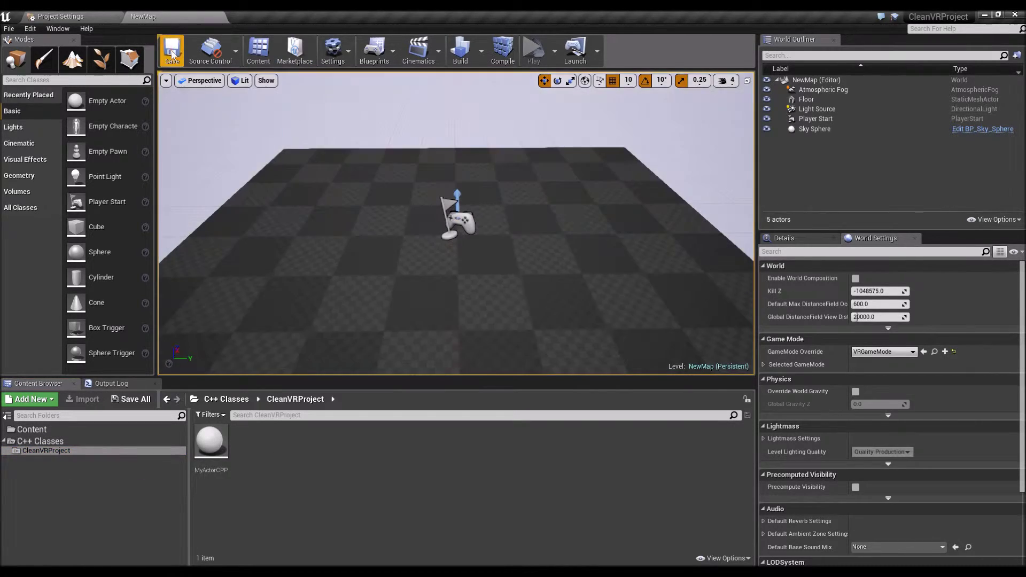
pyautogui.click(1016, 15)
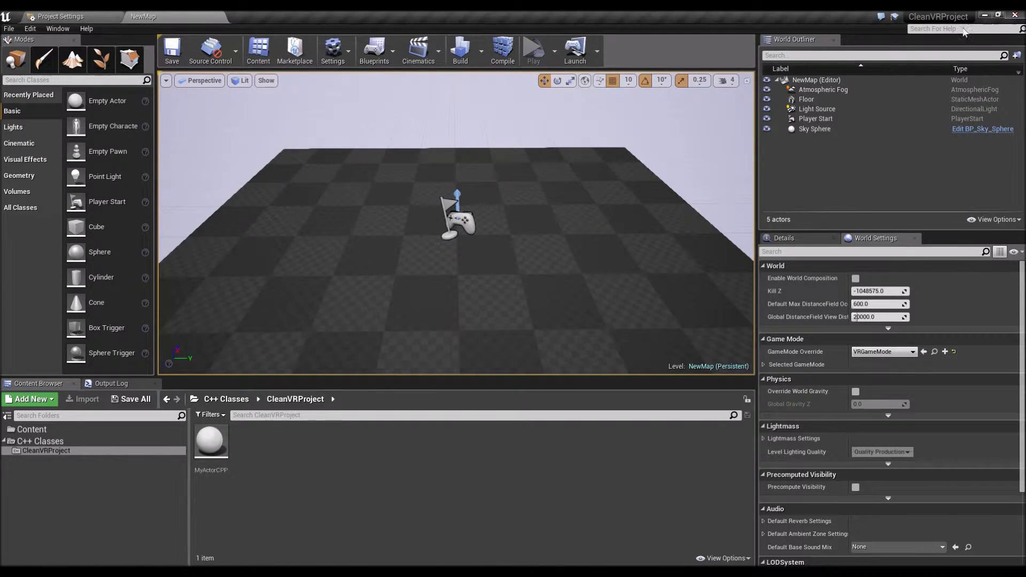
# Copy RunebergVR's Plugins folder into the CleanVRProject folder.
pyautogui.click(781, 368)
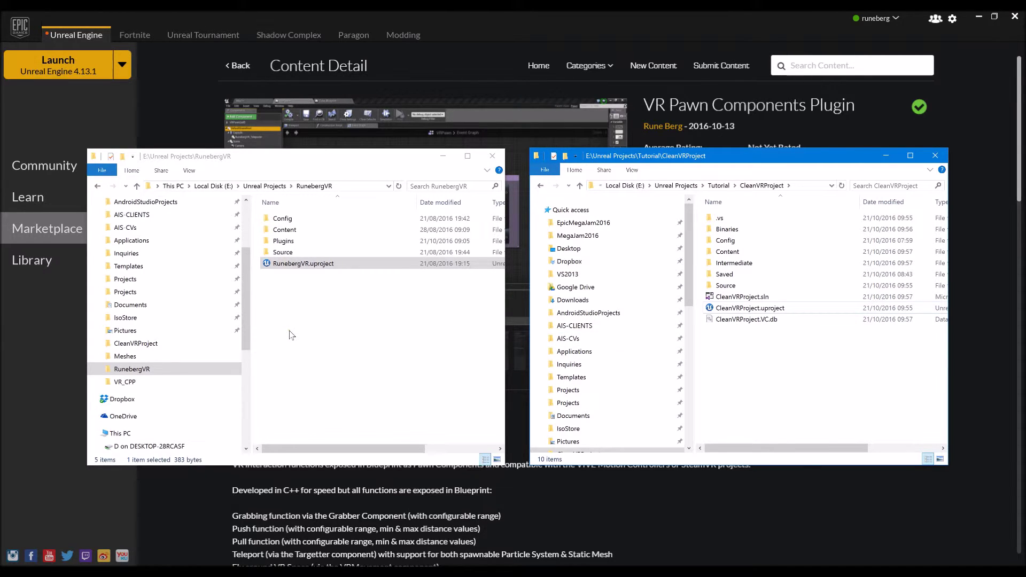
pyautogui.click(284, 241)
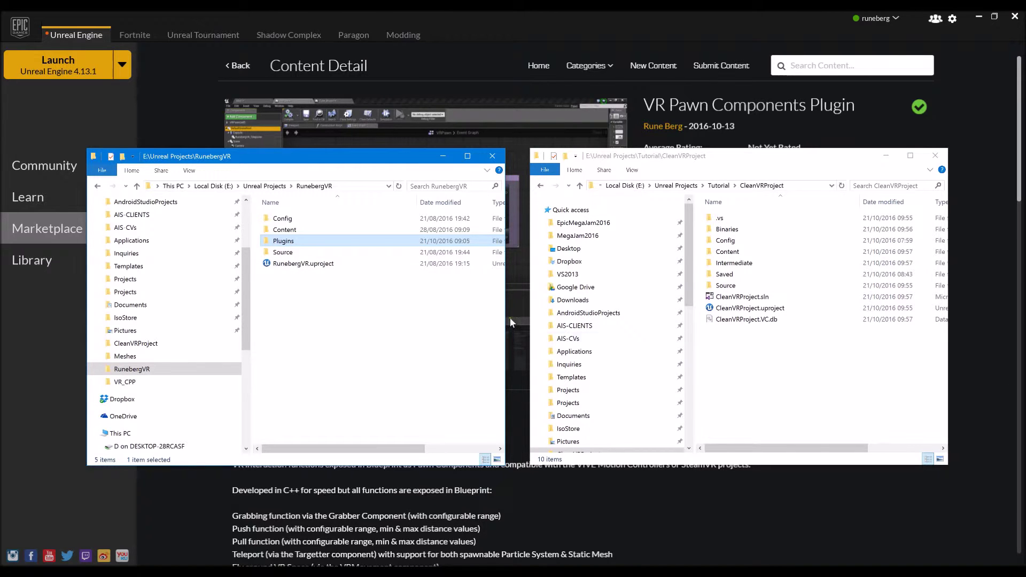
pyautogui.click(752, 373)
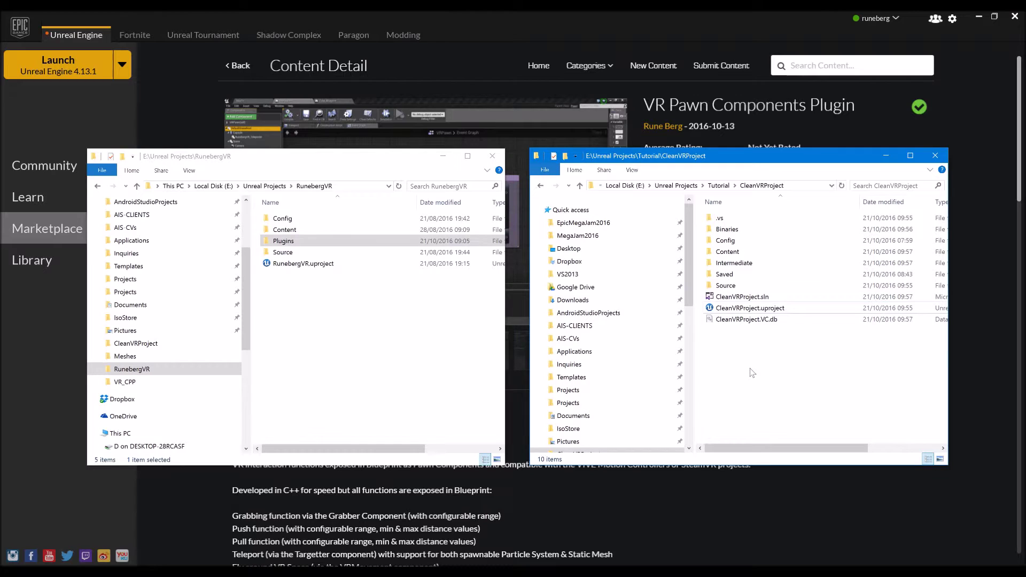
pyautogui.hotkey('ctrl', 'v')
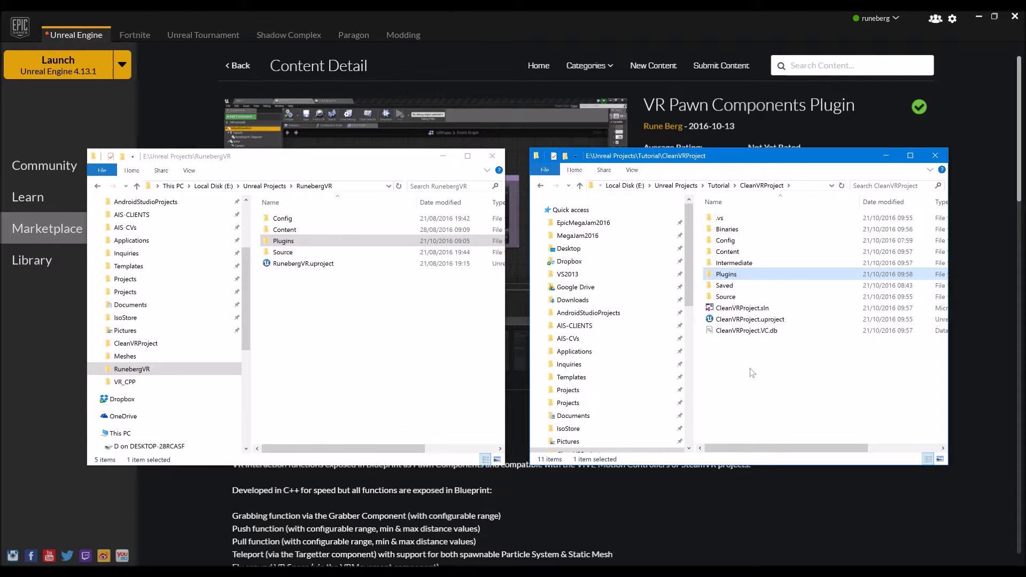
# Check the copied Plugins › RunebergVRPlugin folder, then open CleanVRProject.uproject.
pyautogui.doubleClick(714, 275)
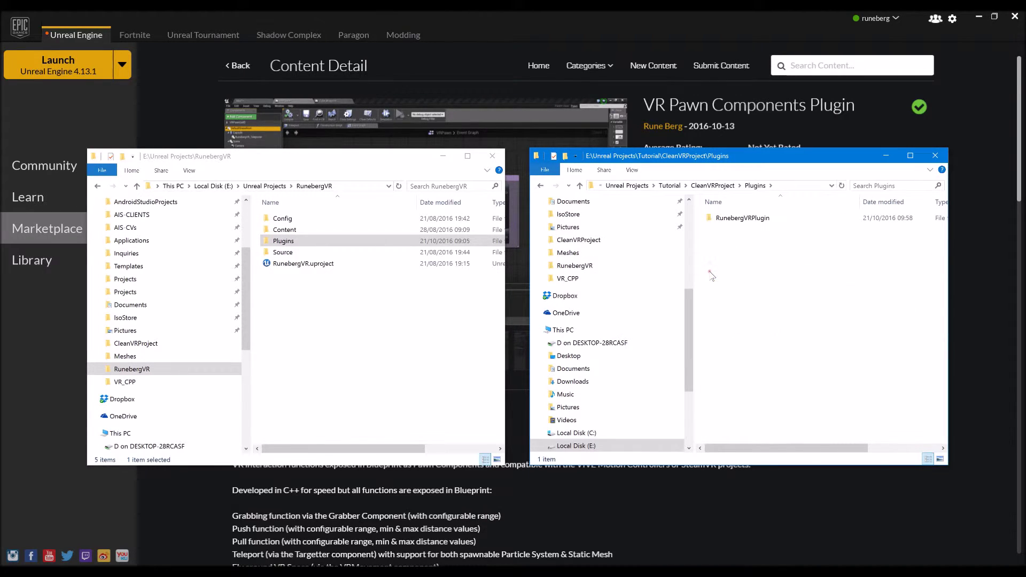
pyautogui.doubleClick(738, 219)
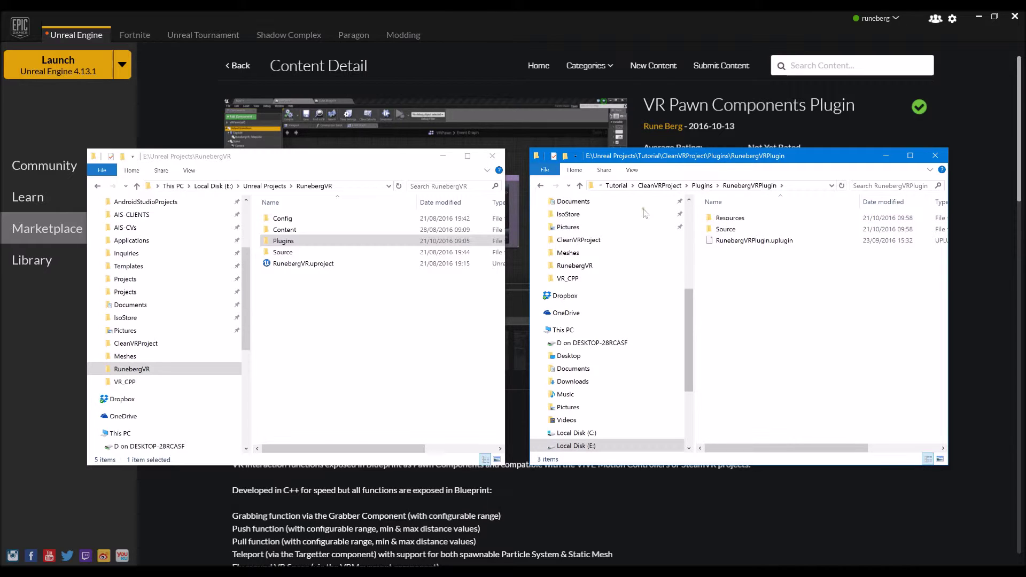
pyautogui.click(541, 186)
pyautogui.click(541, 186)
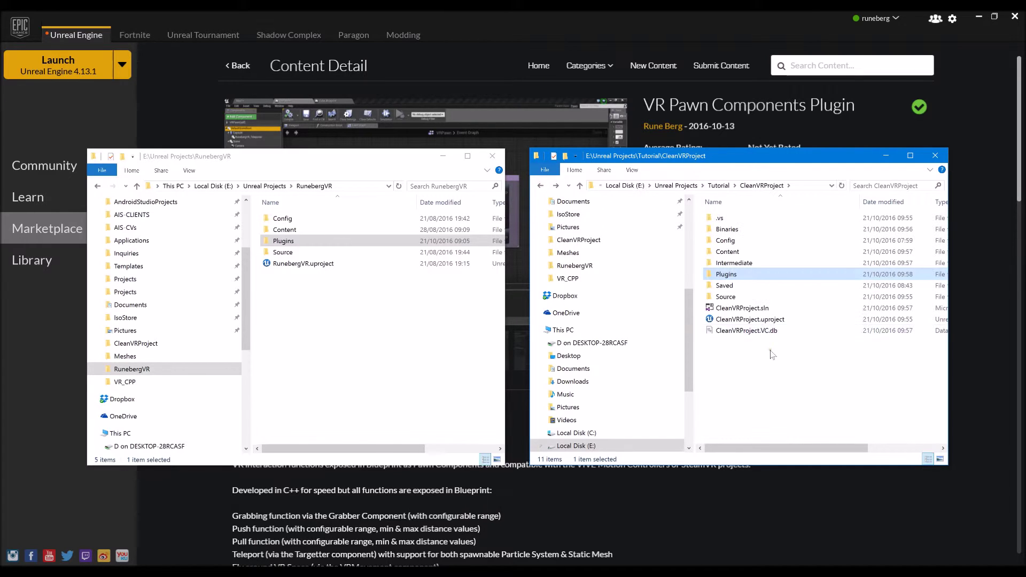
pyautogui.doubleClick(737, 320)
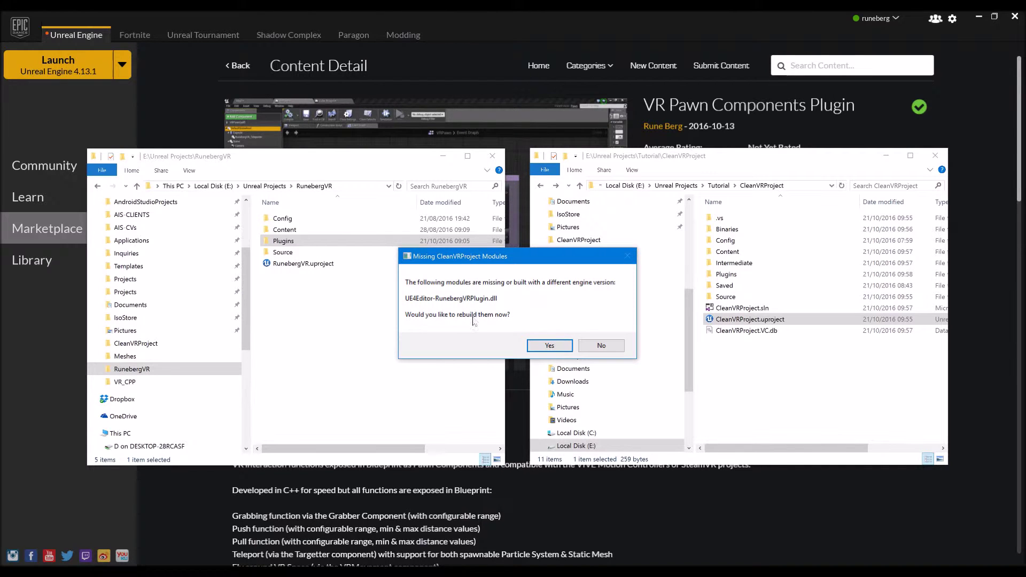
# Rebuild the RunebergVRPlugin module and confirm it is enabled under Project › Virtual Reality plugins.
pyautogui.click(549, 345)
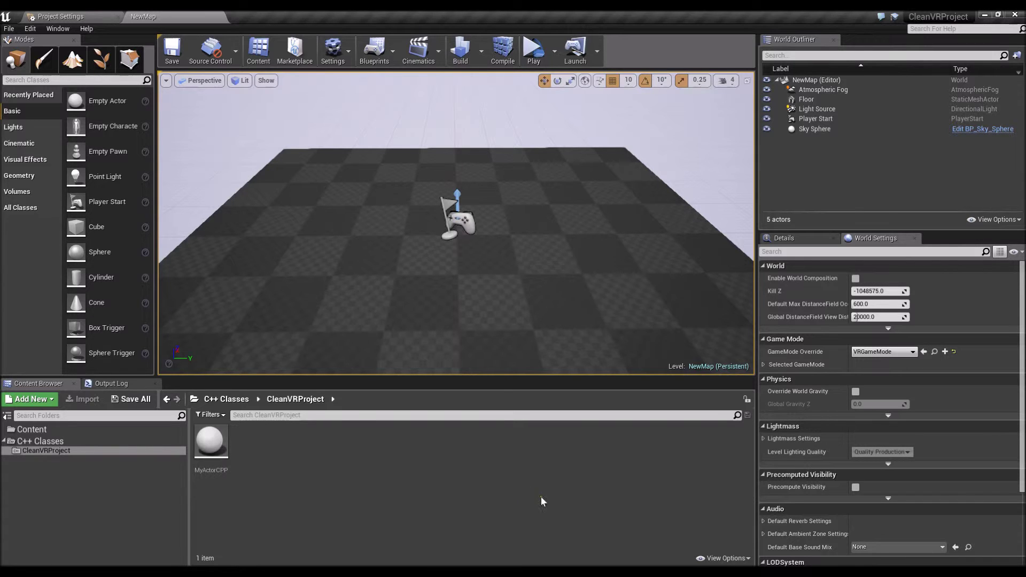
pyautogui.click(335, 52)
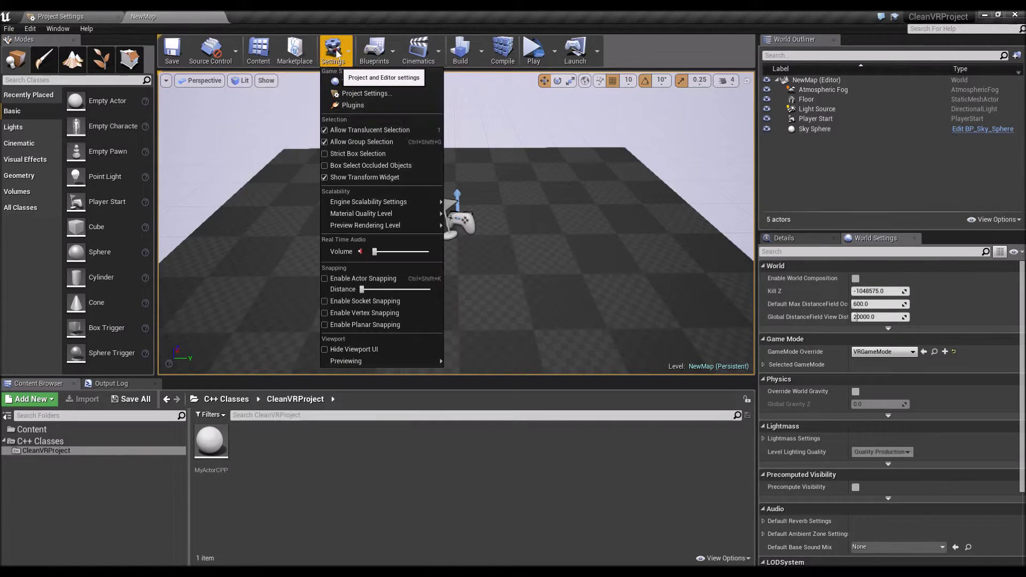
pyautogui.click(351, 106)
pyautogui.scroll(-3, 276, 280)
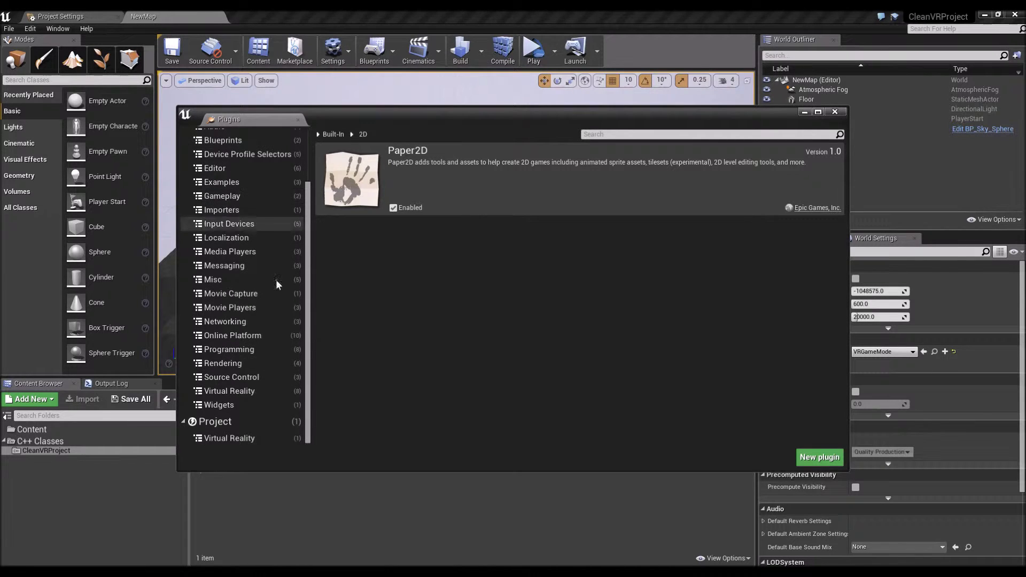
pyautogui.click(225, 439)
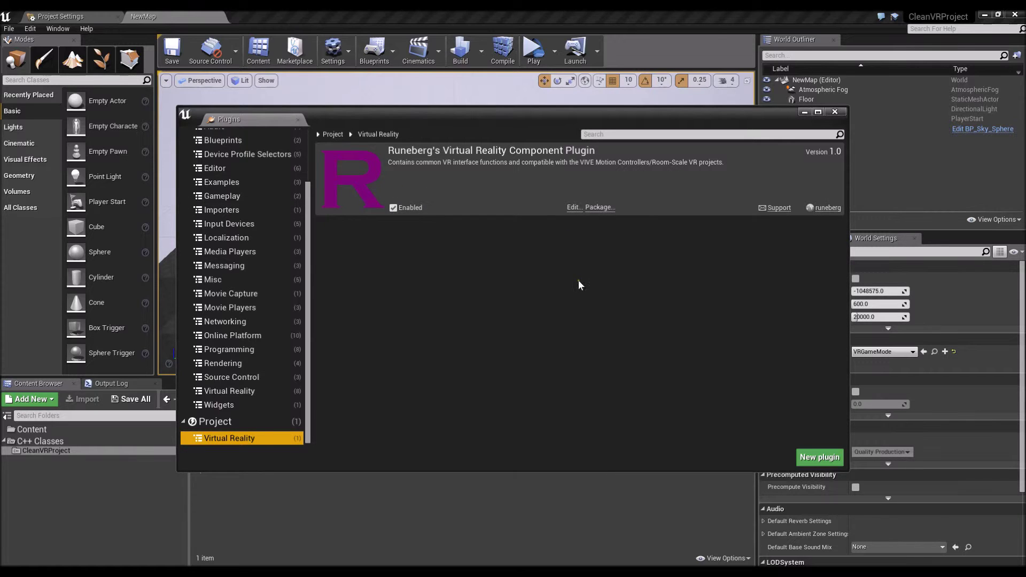
pyautogui.click(835, 112)
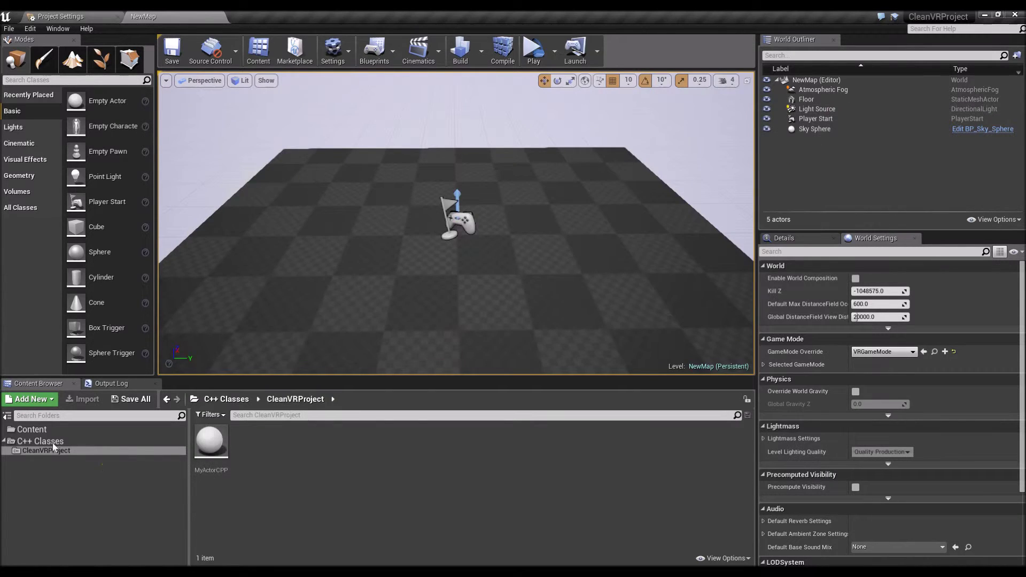
# Open and dock the VRPawn blueprint, then search its Add Component list for 'VR' components.
pyautogui.click(38, 430)
pyautogui.doubleClick(329, 443)
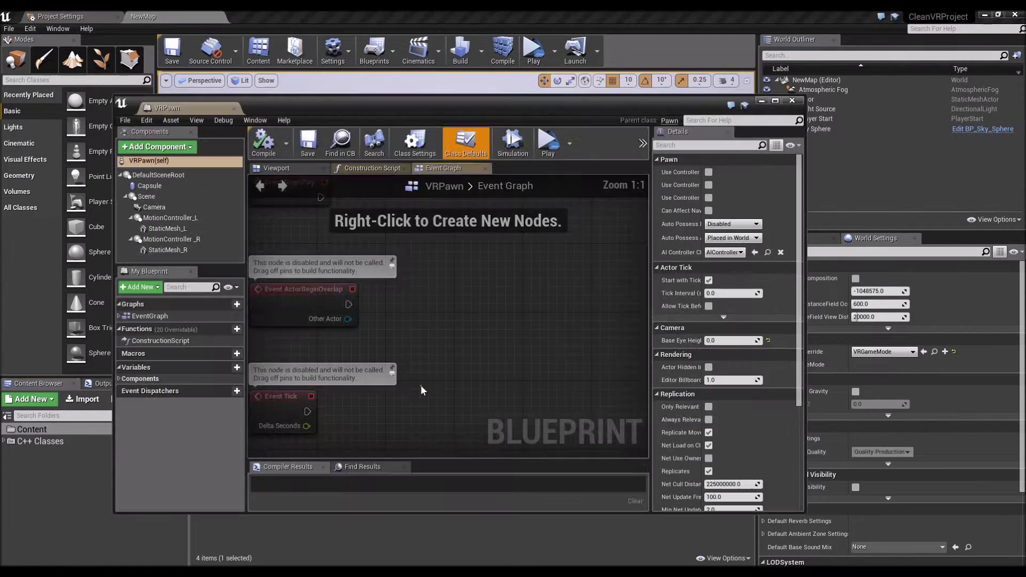
pyautogui.moveTo(165, 108); pyautogui.dragTo(244, 14)
pyautogui.click(25, 55)
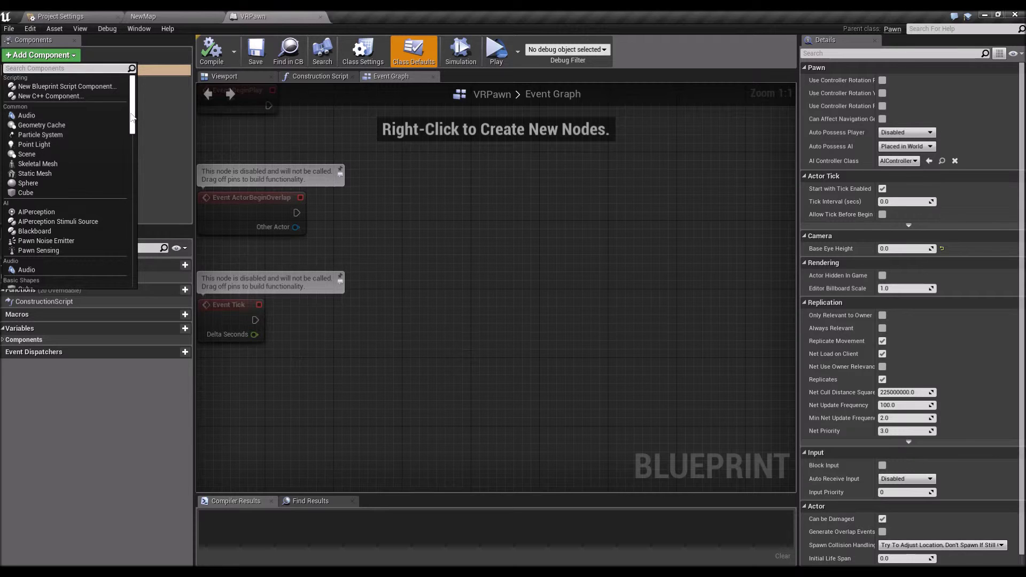
pyautogui.write('VR')
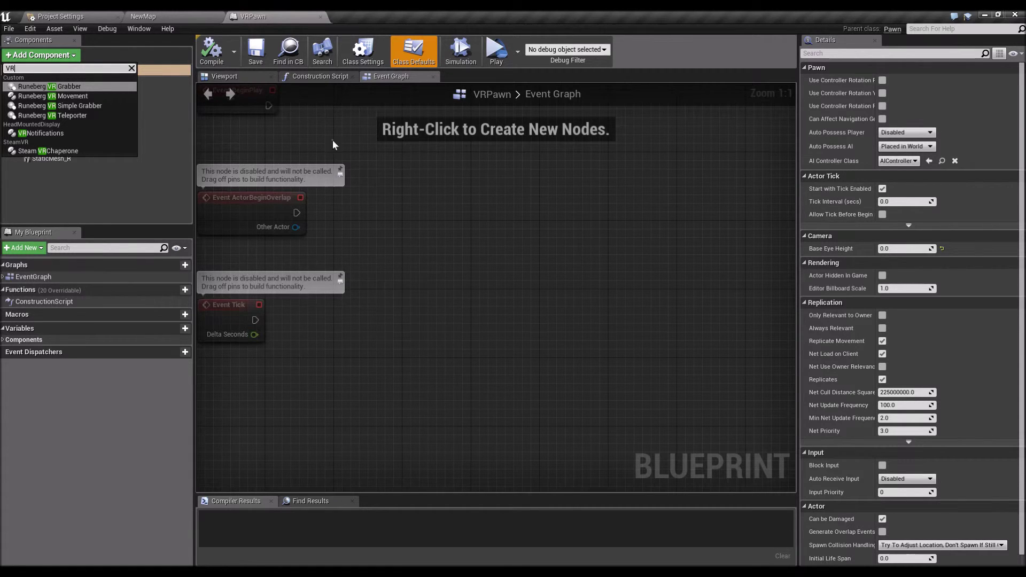
pyautogui.click(156, 13)
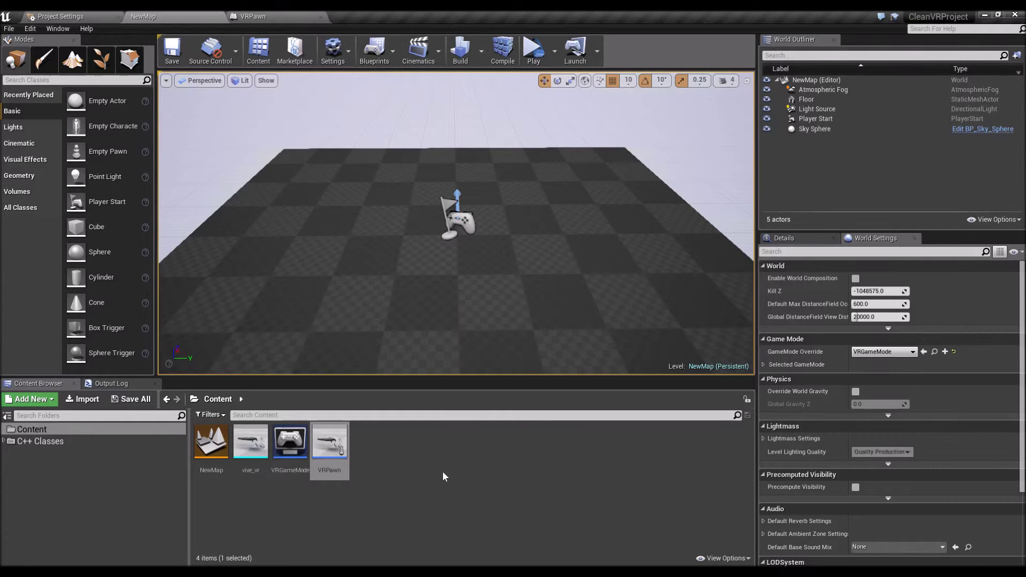
pyautogui.click(275, 572)
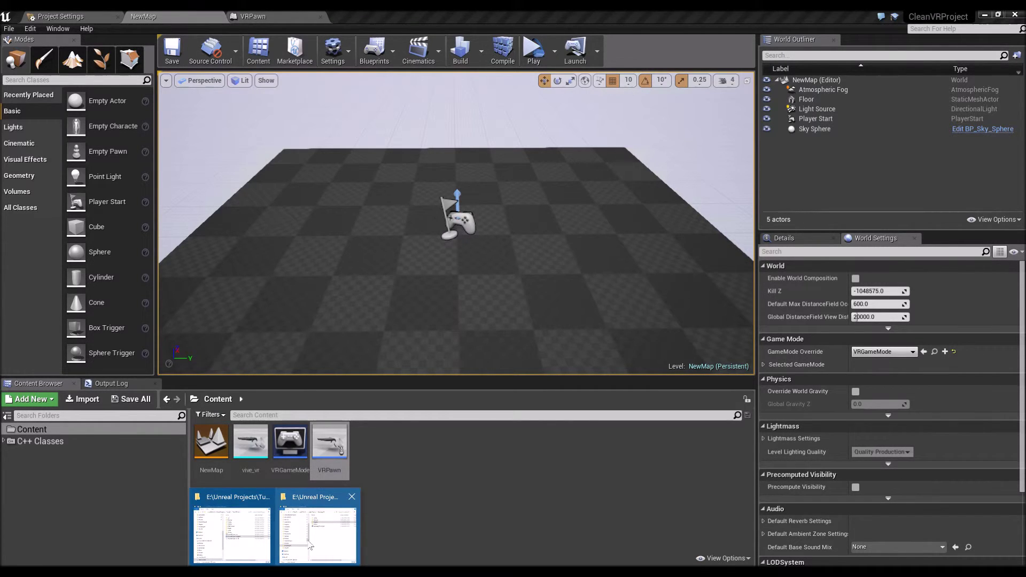
# Open CleanVRProject's Plugins › RunebergVRPlugin folder and select the newly built Binaries folder.
pyautogui.moveTo(249, 533)
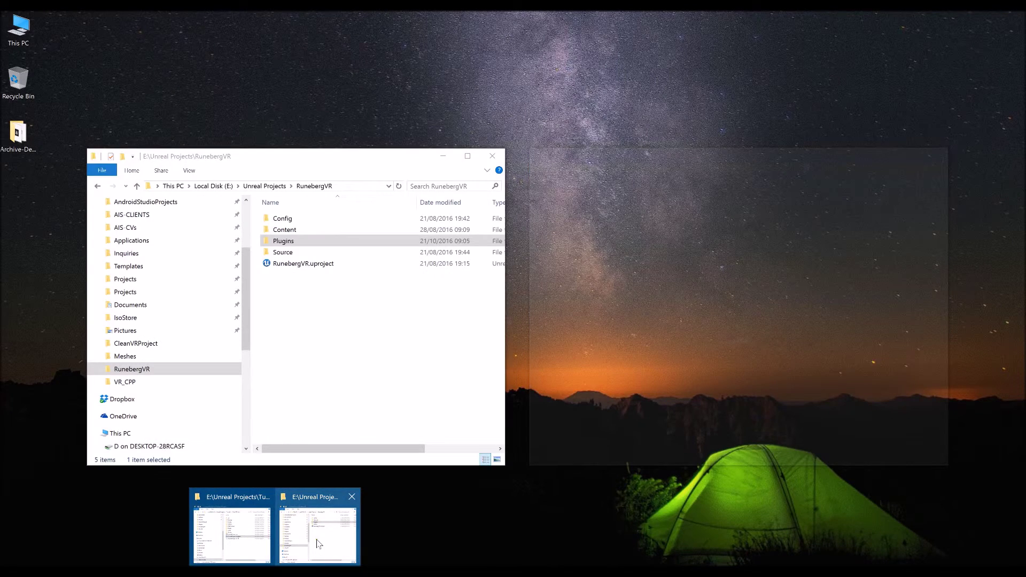
pyautogui.click(318, 544)
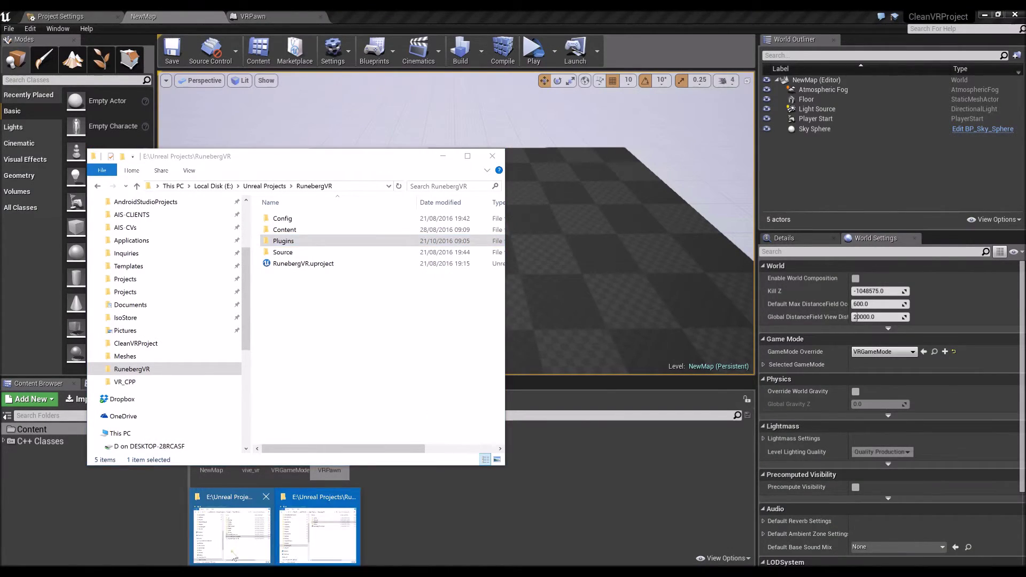
pyautogui.click(230, 534)
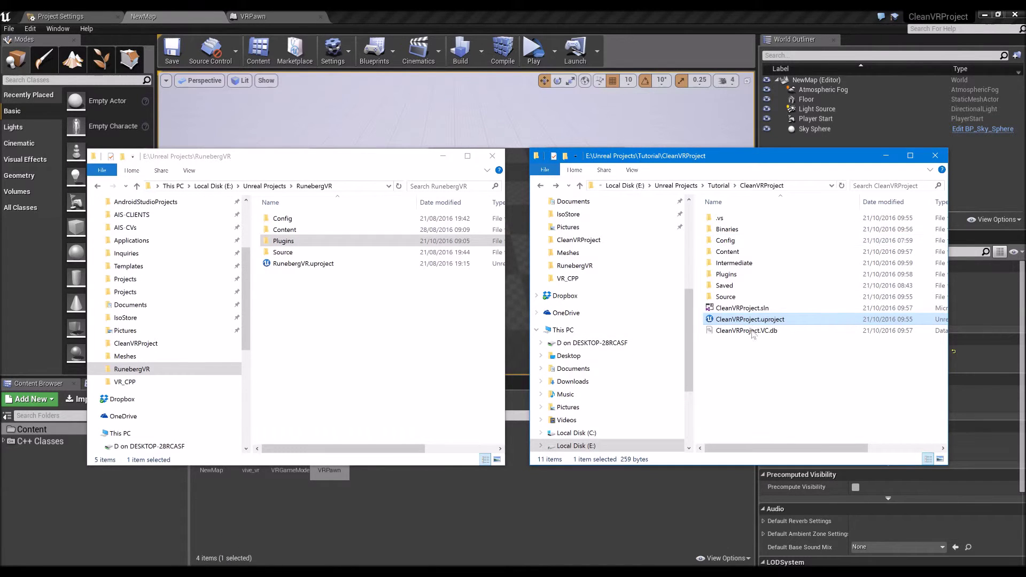
pyautogui.doubleClick(723, 275)
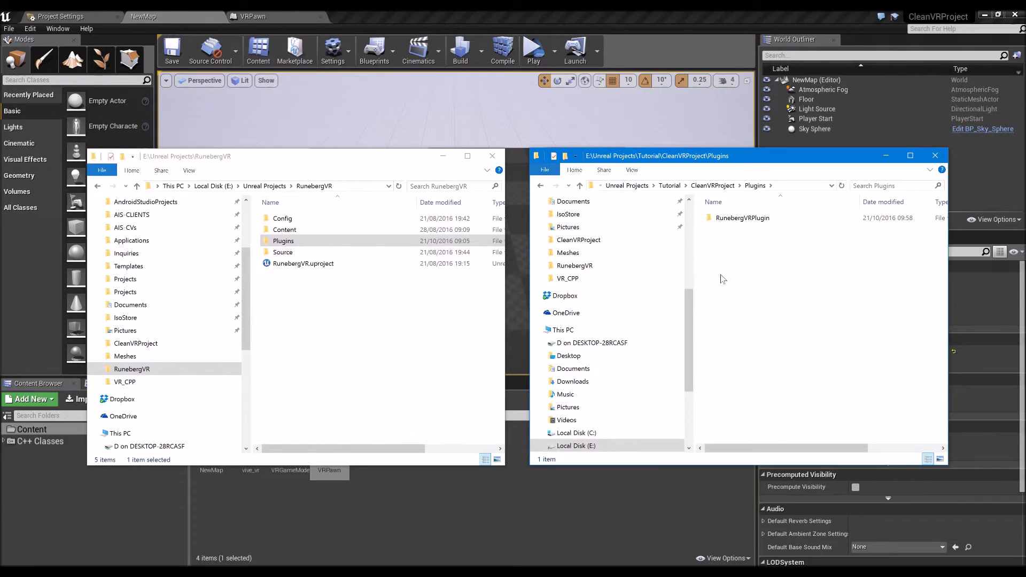
pyautogui.doubleClick(745, 220)
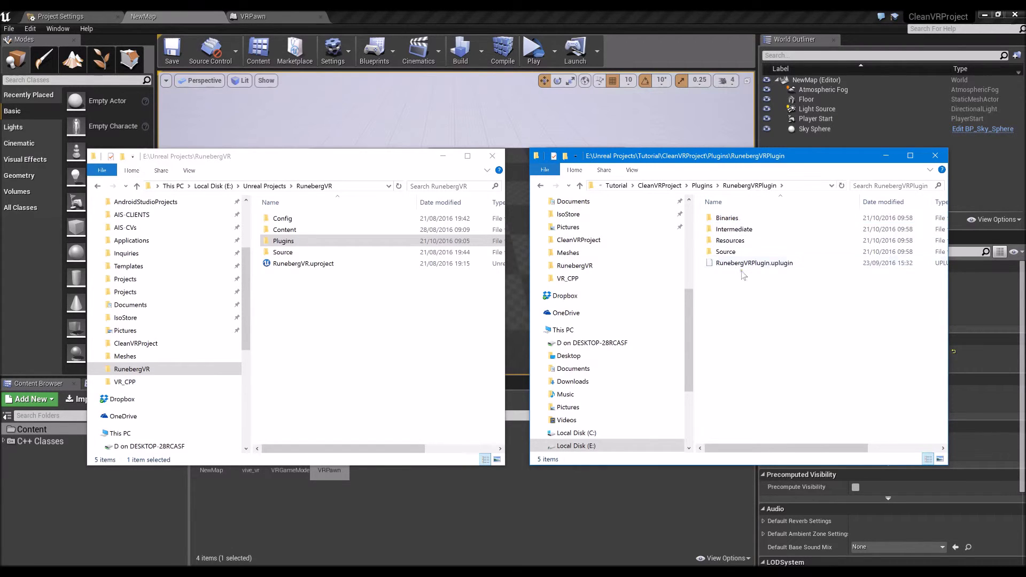
pyautogui.click(723, 218)
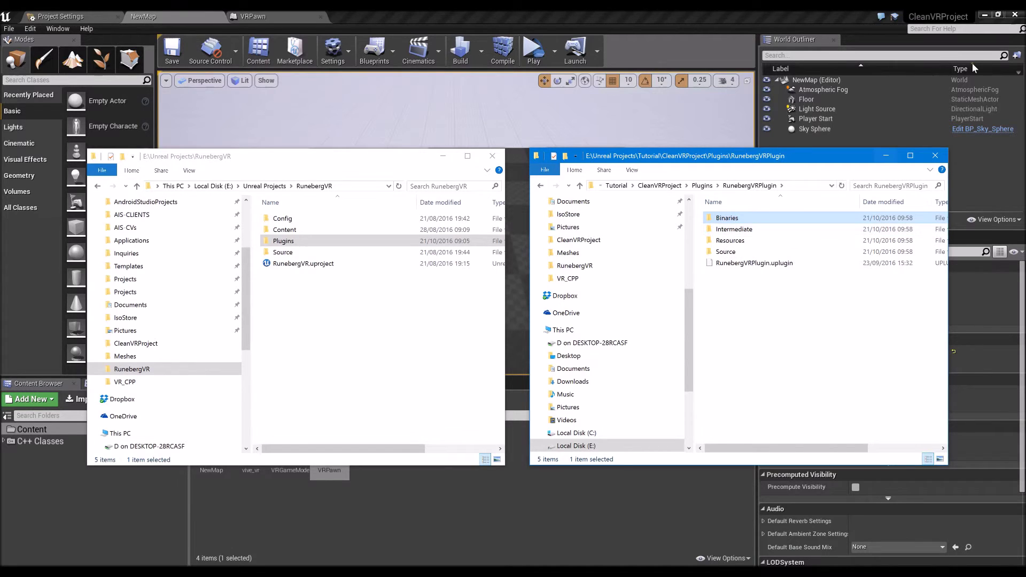
pyautogui.click(998, 16)
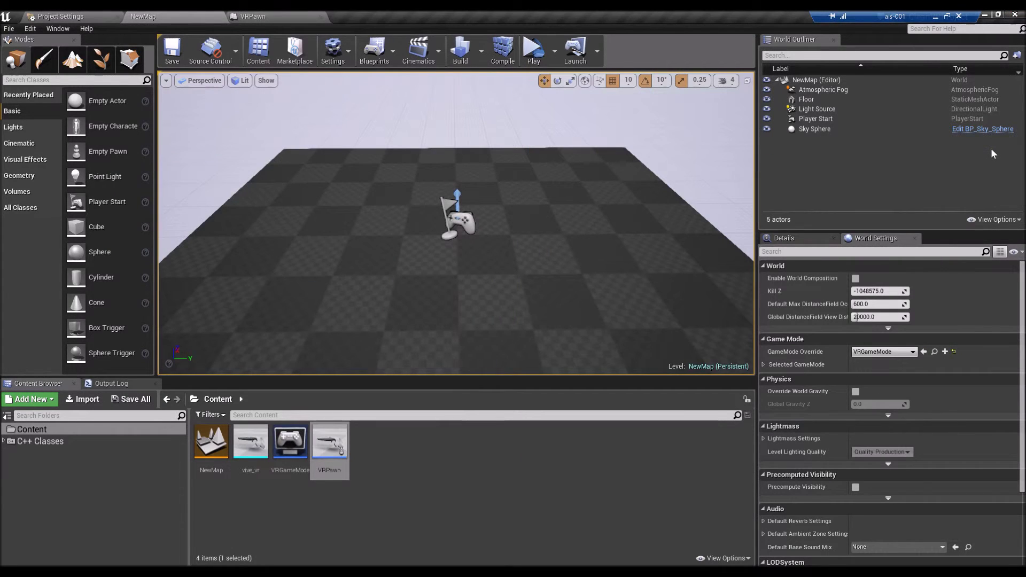
# Close the Unreal editor and delete the plugin's Binaries and Intermediate folders.
pyautogui.click(1015, 15)
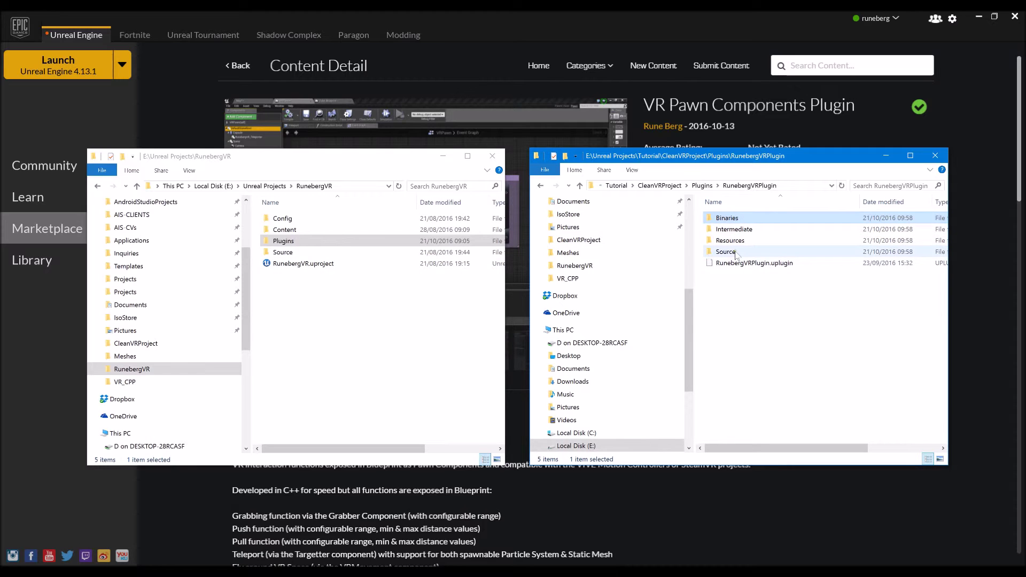
pyautogui.keyDown('ctrl'); pyautogui.click(733, 230); pyautogui.keyUp('ctrl')
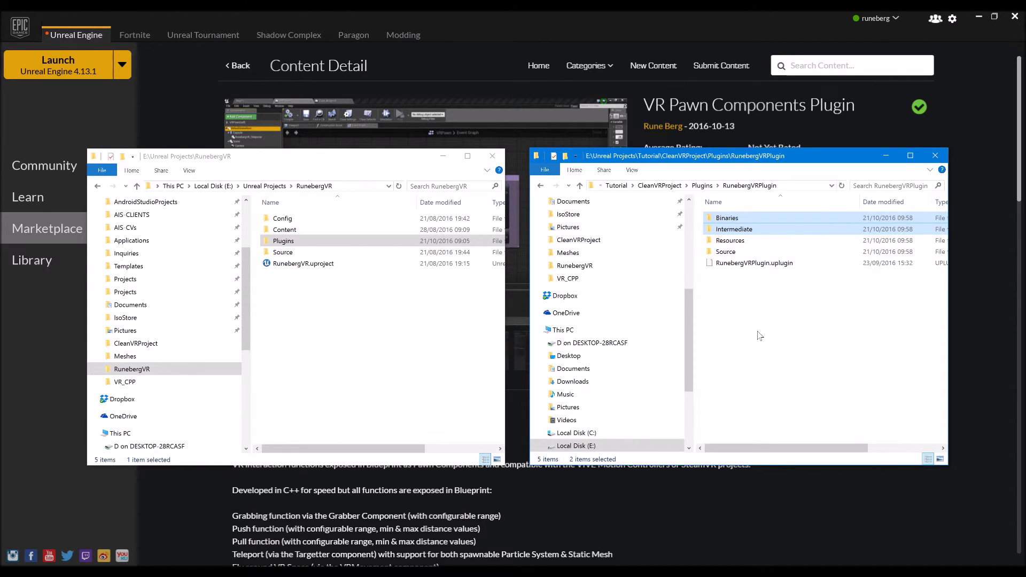
pyautogui.press('Delete')
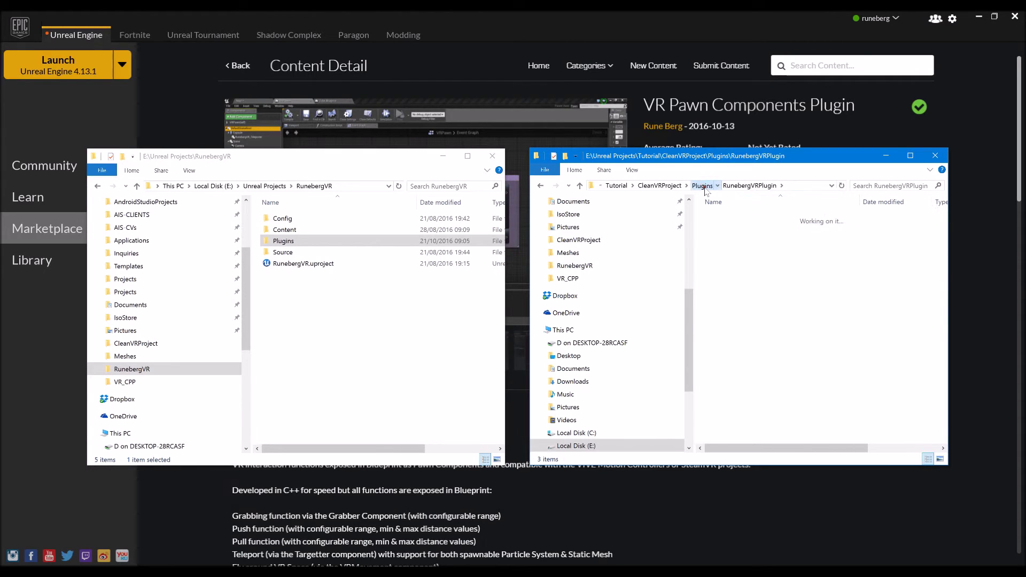
# Reopen CleanVRProject.uproject from the CleanVRProject folder.
pyautogui.click(700, 185)
pyautogui.click(692, 185)
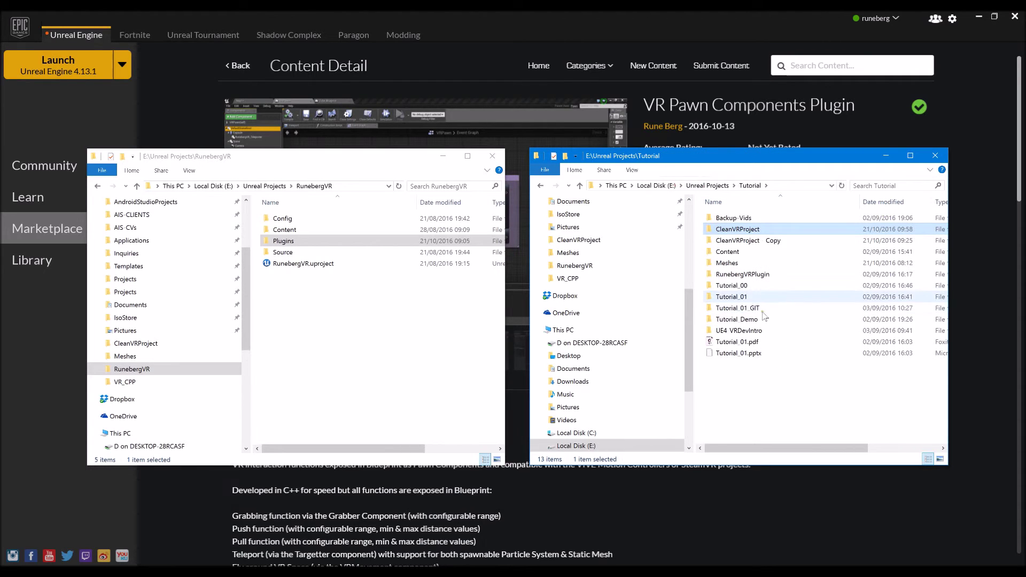
pyautogui.doubleClick(732, 233)
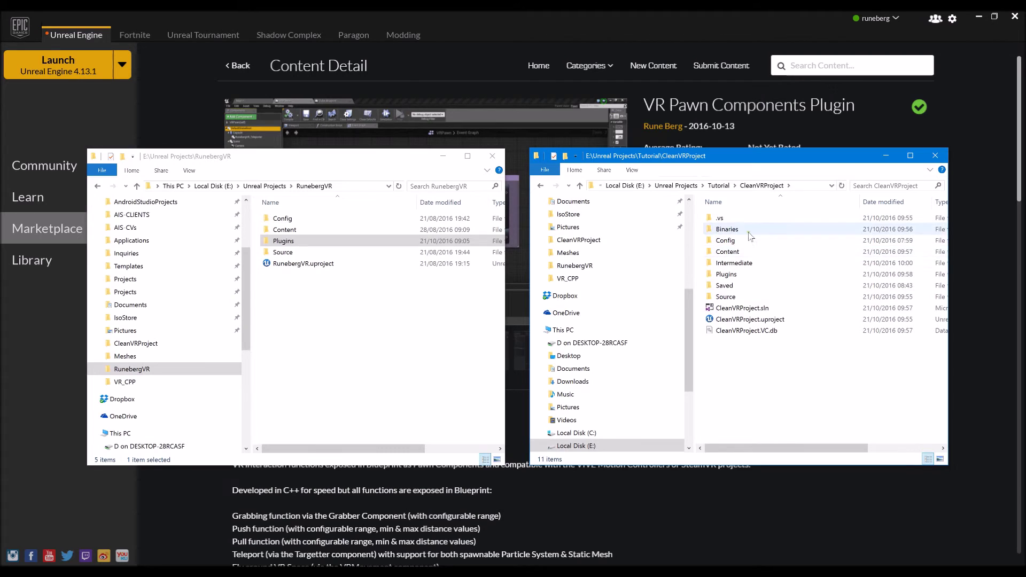
pyautogui.doubleClick(759, 321)
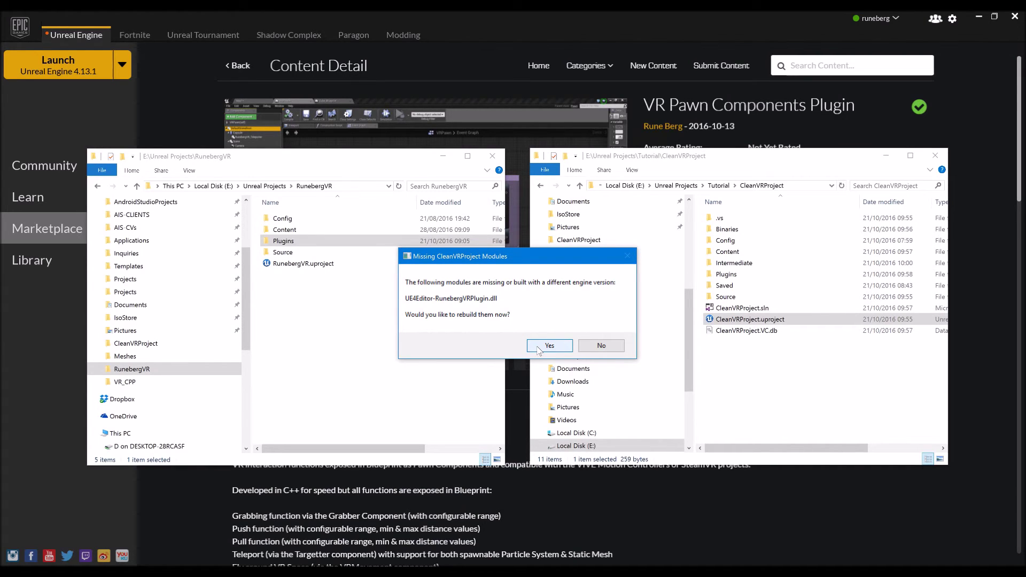
# Accept rebuilding the missing RunebergVRPlugin module in the Missing CleanVRProject Modules prompt.
pyautogui.click(549, 346)
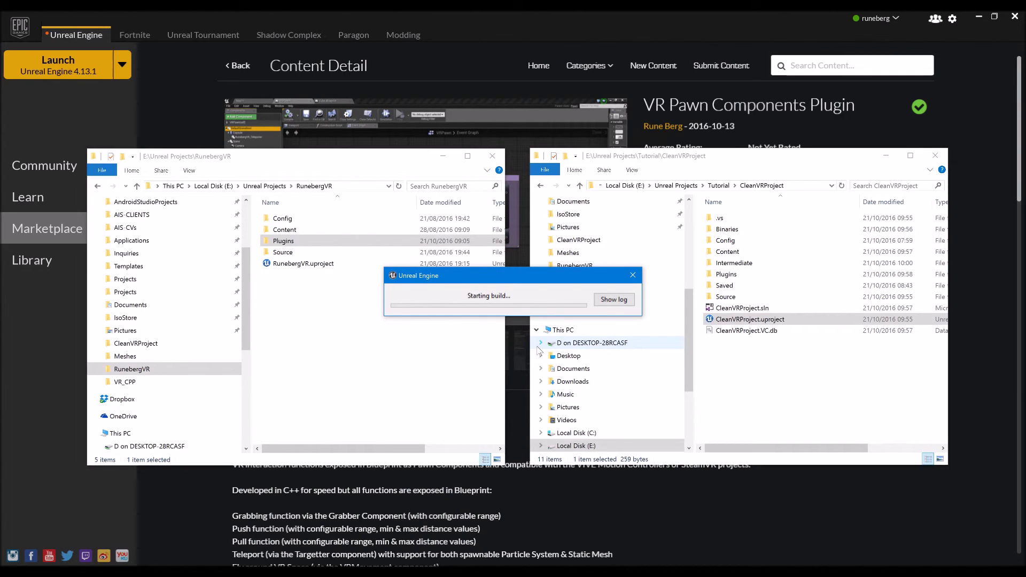